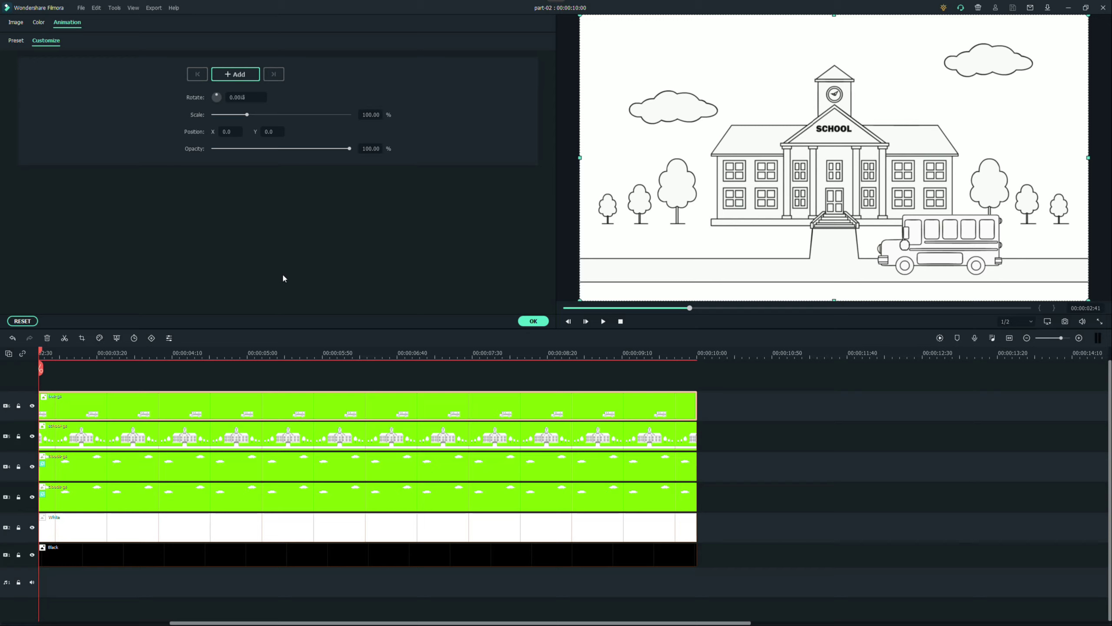
- Animate the bus clip driving left with keyframes at X 471 at 00:00:02:41 and X -959 at 00:00:09:58, and play it from the start
{"action": "left_click", "coordinate": [235, 73]}
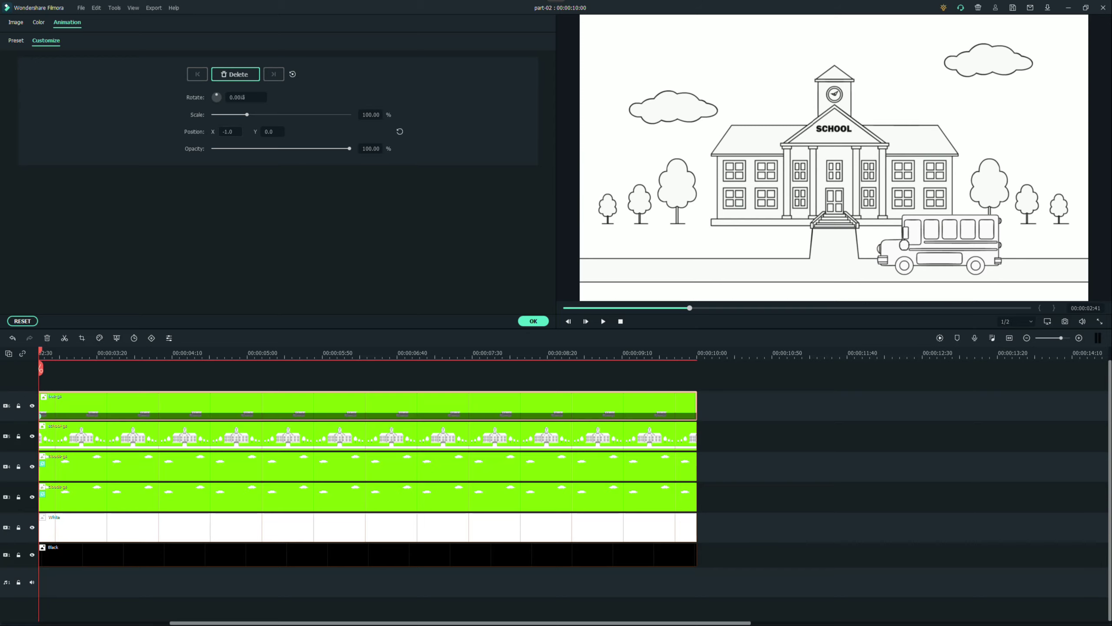
{"action": "left_click_drag", "start_coordinate": [940, 244], "coordinate": [1111, 243]}
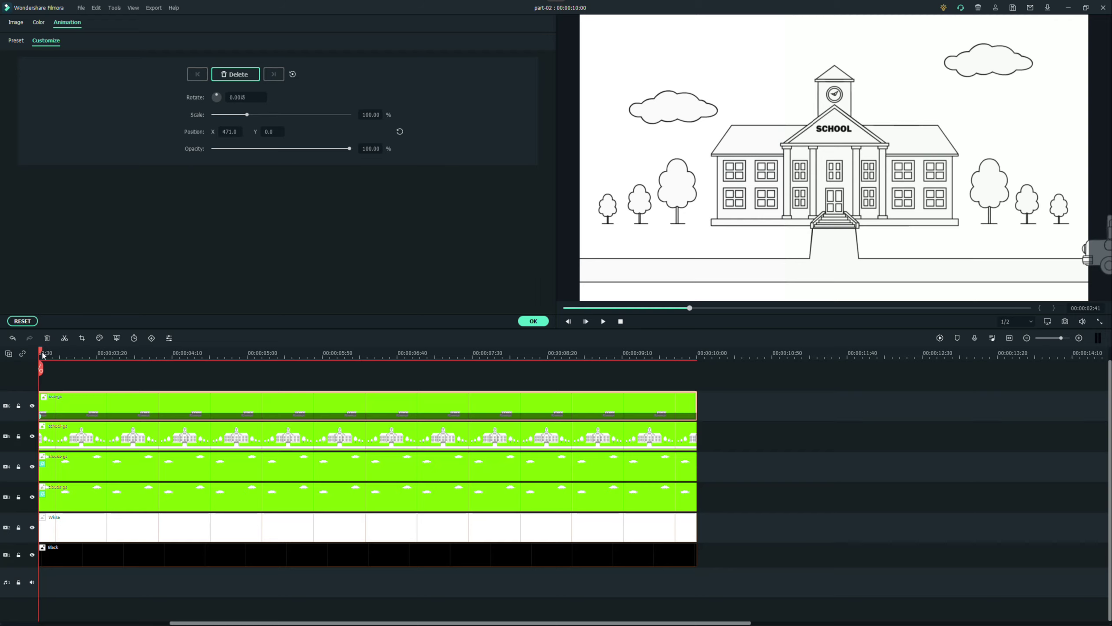
{"action": "left_click_drag", "start_coordinate": [41, 355], "coordinate": [694, 327]}
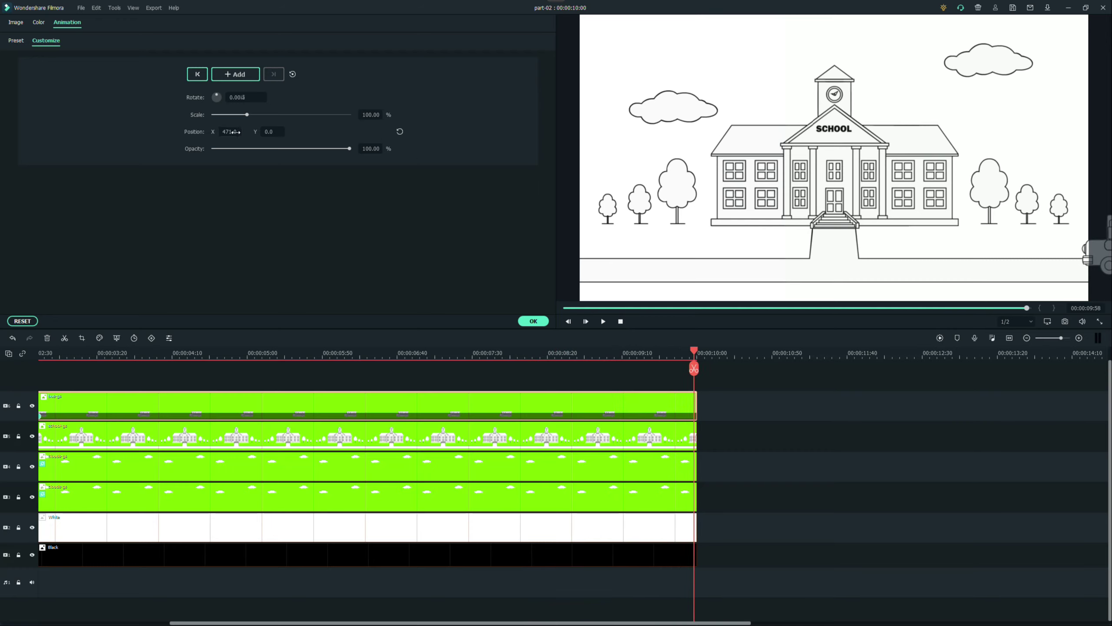
{"action": "left_click_drag", "start_coordinate": [1099, 246], "coordinate": [479, 246]}
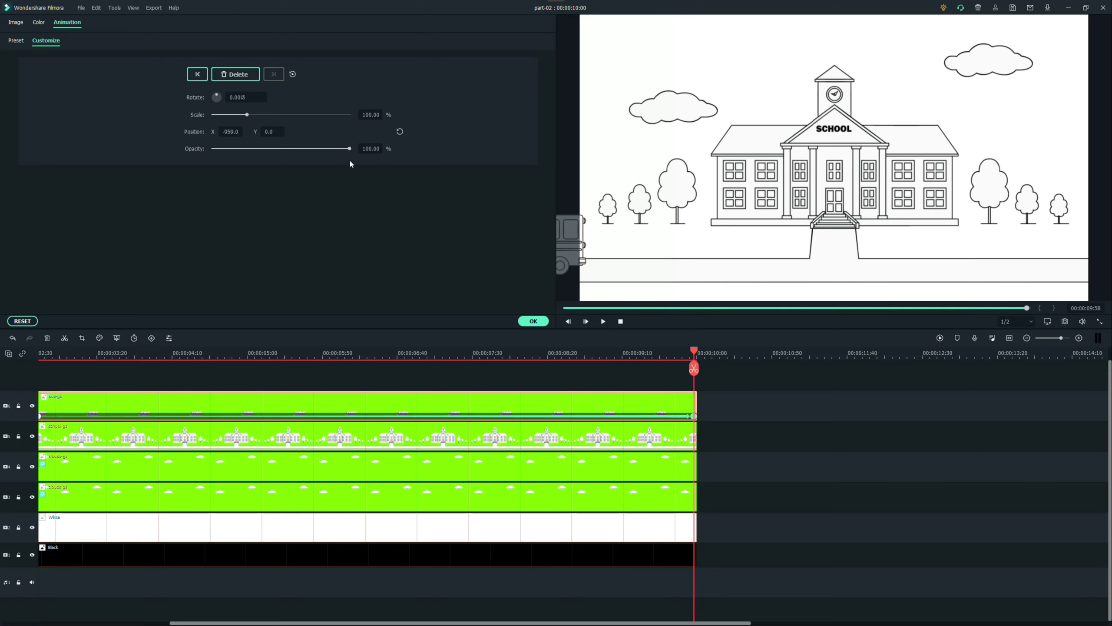
{"action": "left_click", "coordinate": [532, 321]}
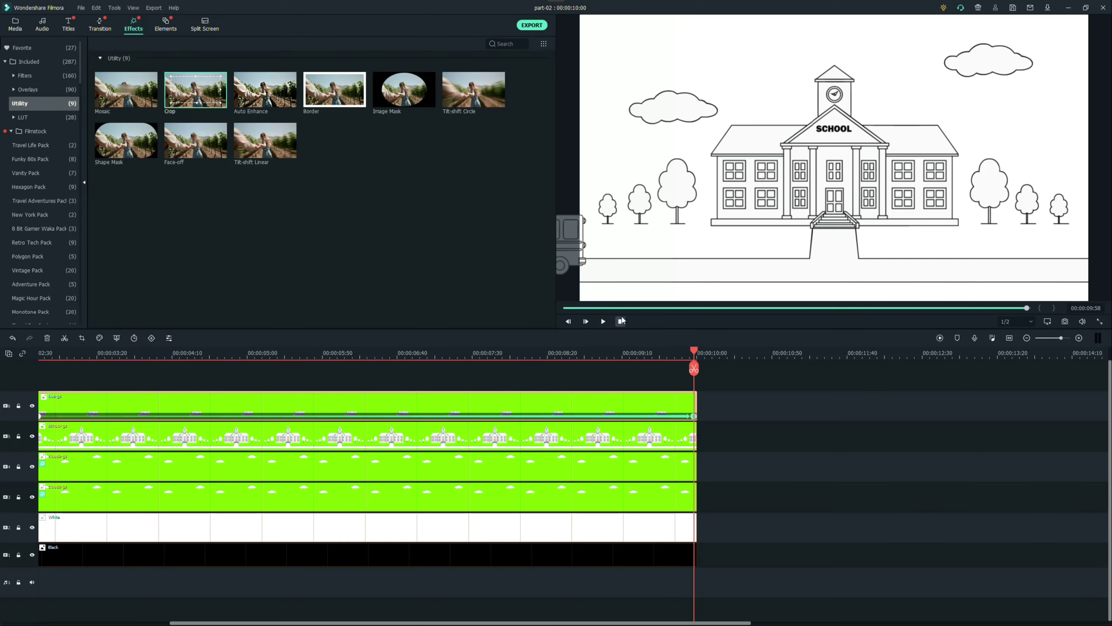
{"action": "left_click", "coordinate": [620, 321]}
{"action": "left_click", "coordinate": [604, 321]}
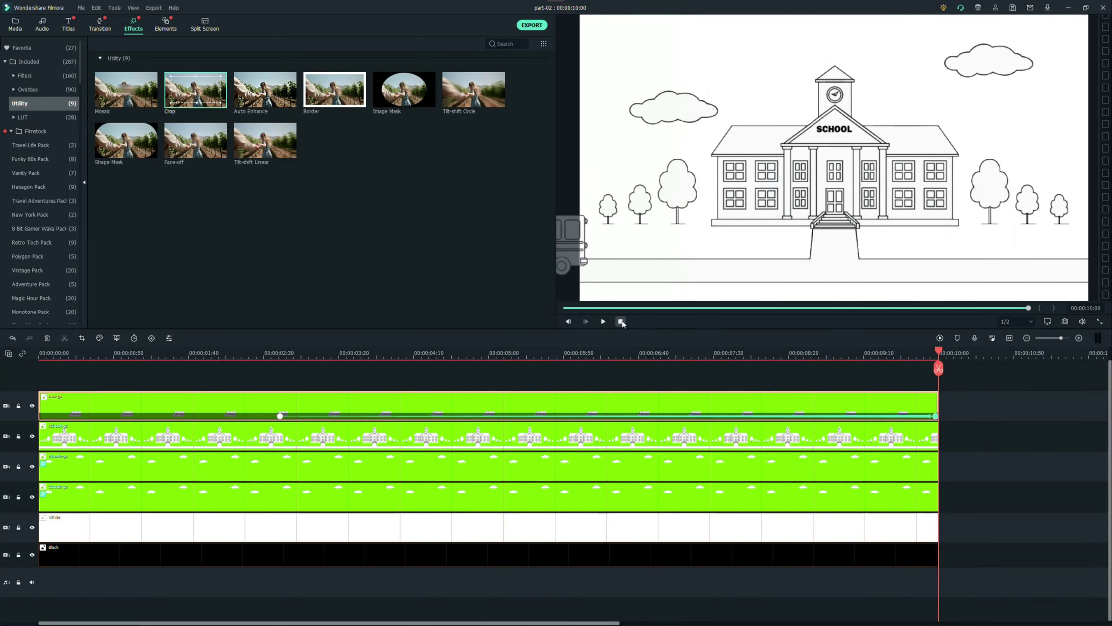
{"action": "left_click", "coordinate": [621, 321]}
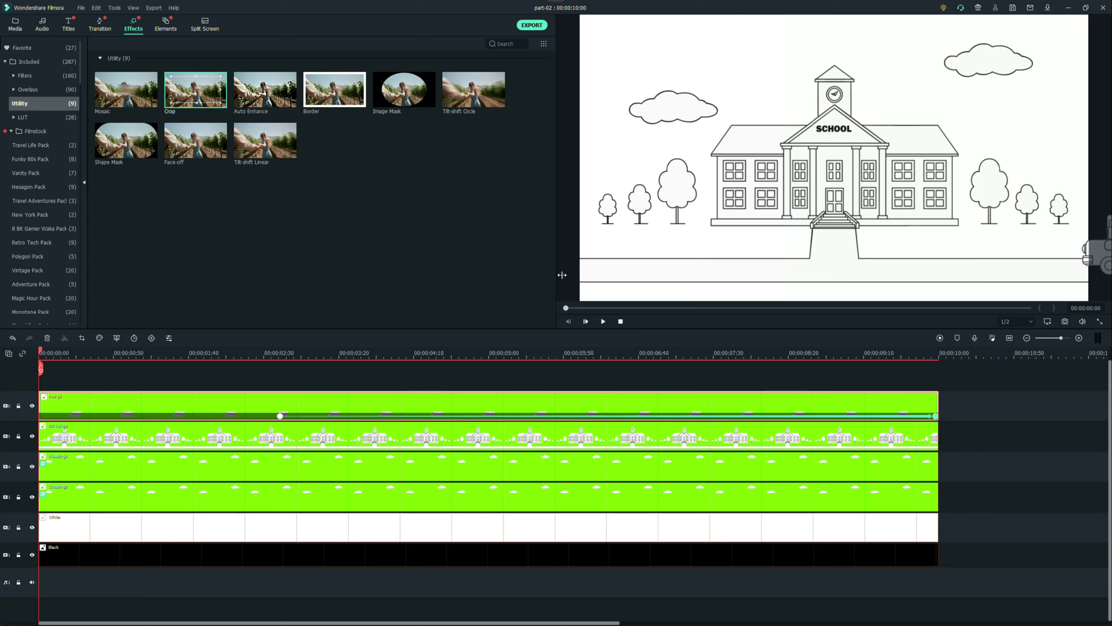
- Animate the upper cloud clip with a keyframe at the start and one at X 946 at 00:00:09:46, and preview the motion
{"action": "left_click", "coordinate": [65, 466]}
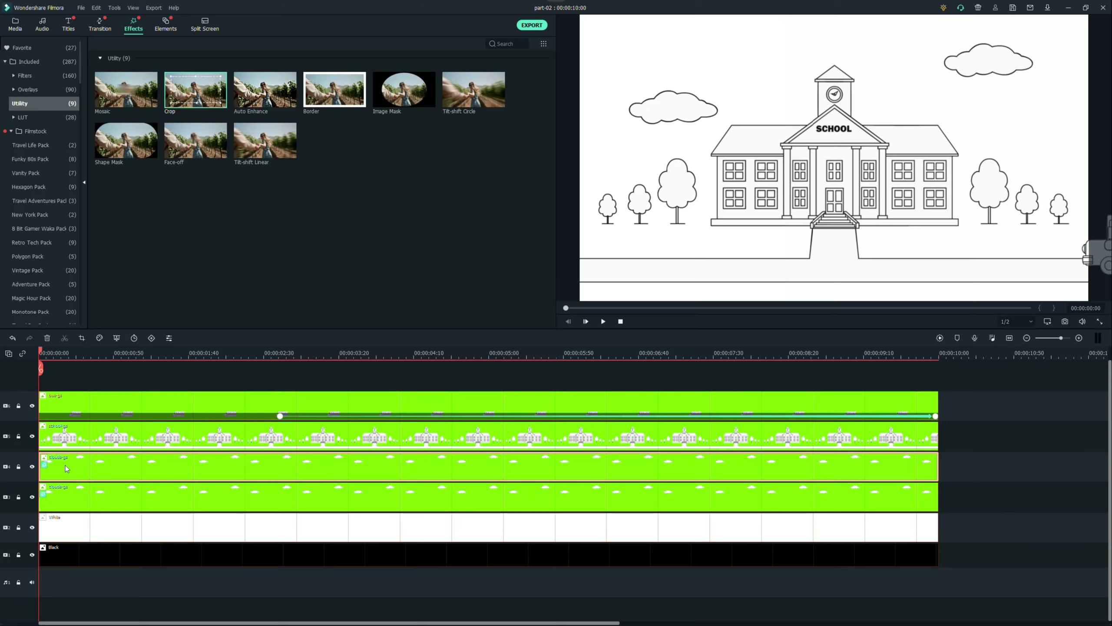
{"action": "right_click", "coordinate": [65, 468]}
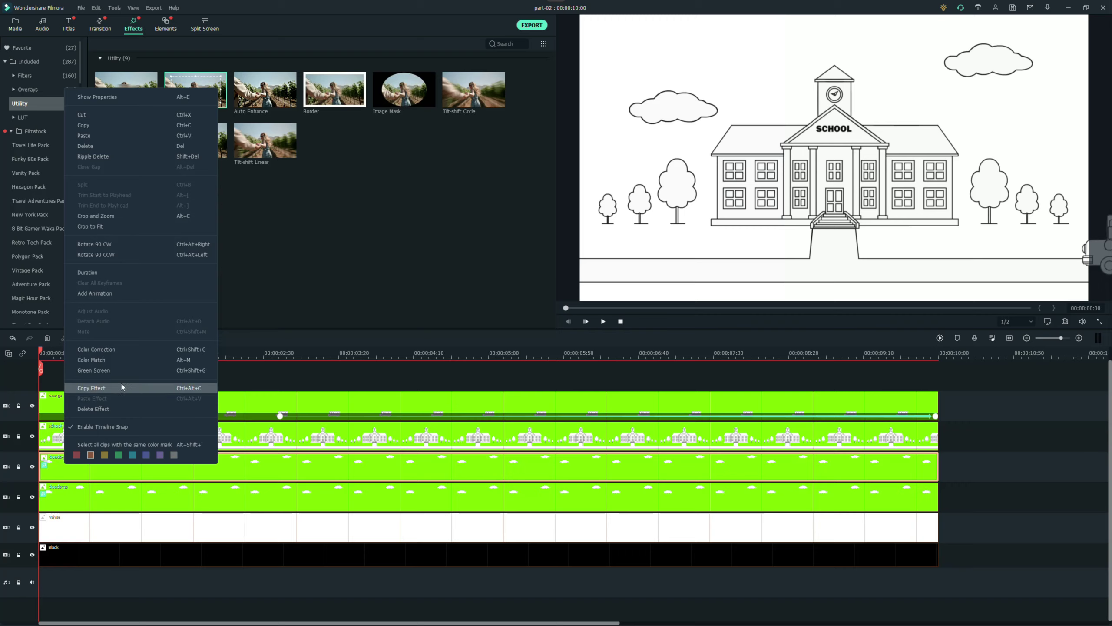
{"action": "left_click", "coordinate": [105, 294]}
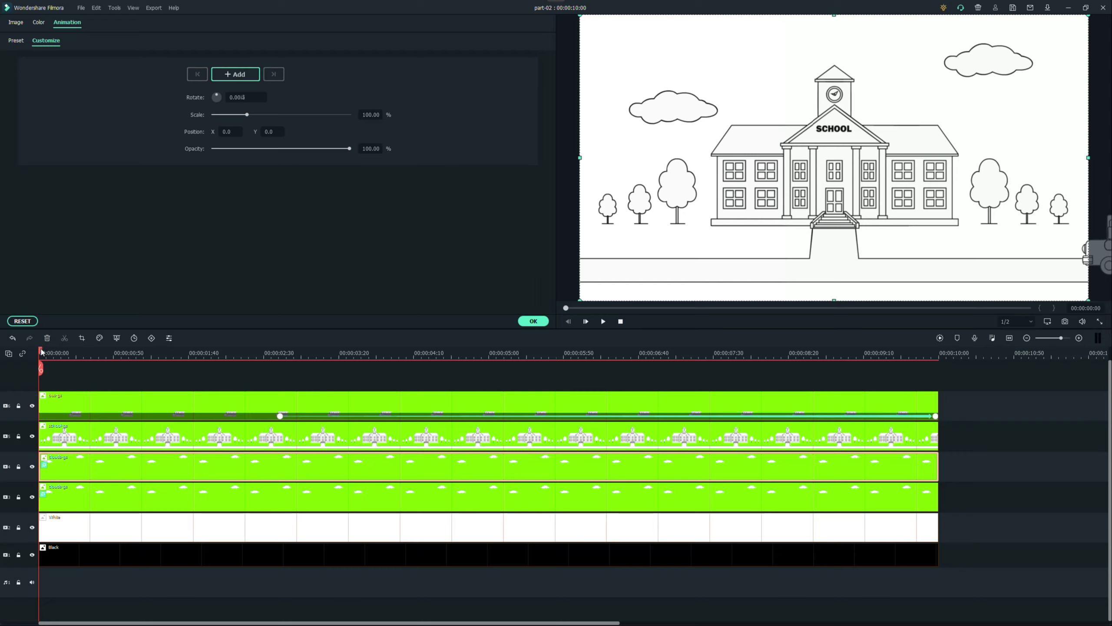
{"action": "left_click", "coordinate": [227, 76]}
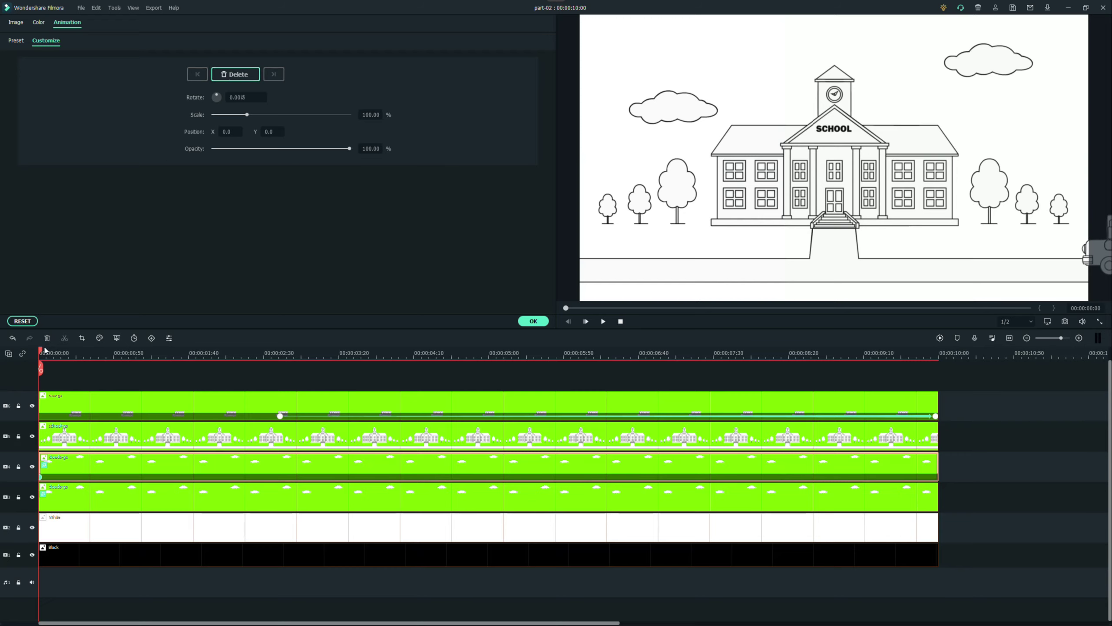
{"action": "left_click_drag", "start_coordinate": [41, 350], "coordinate": [919, 325]}
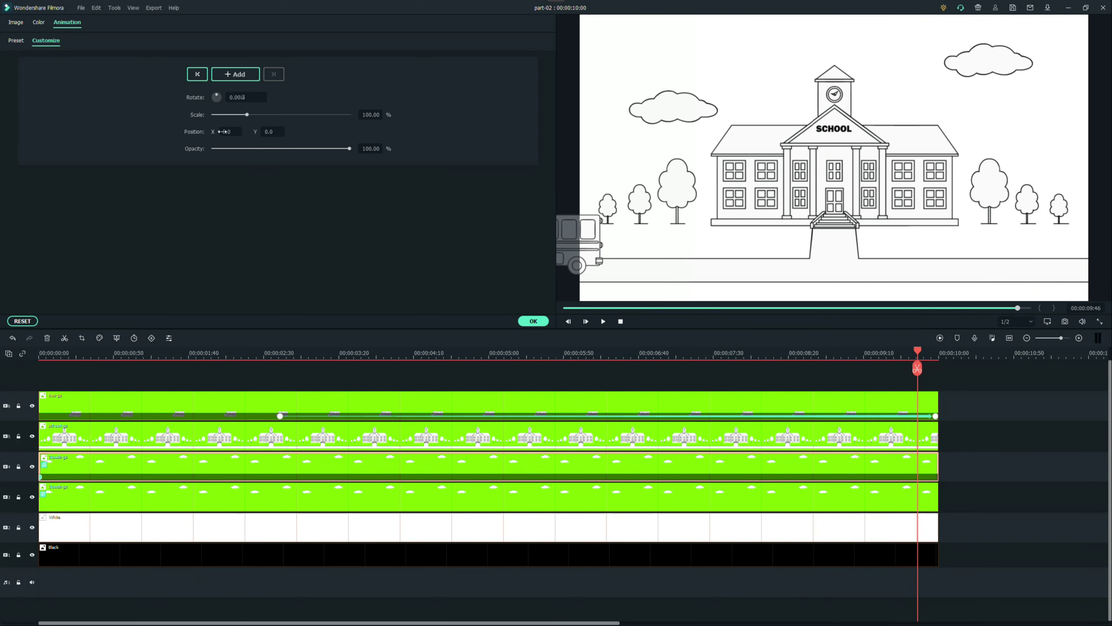
{"action": "left_click_drag", "start_coordinate": [223, 132], "coordinate": [319, 131]}
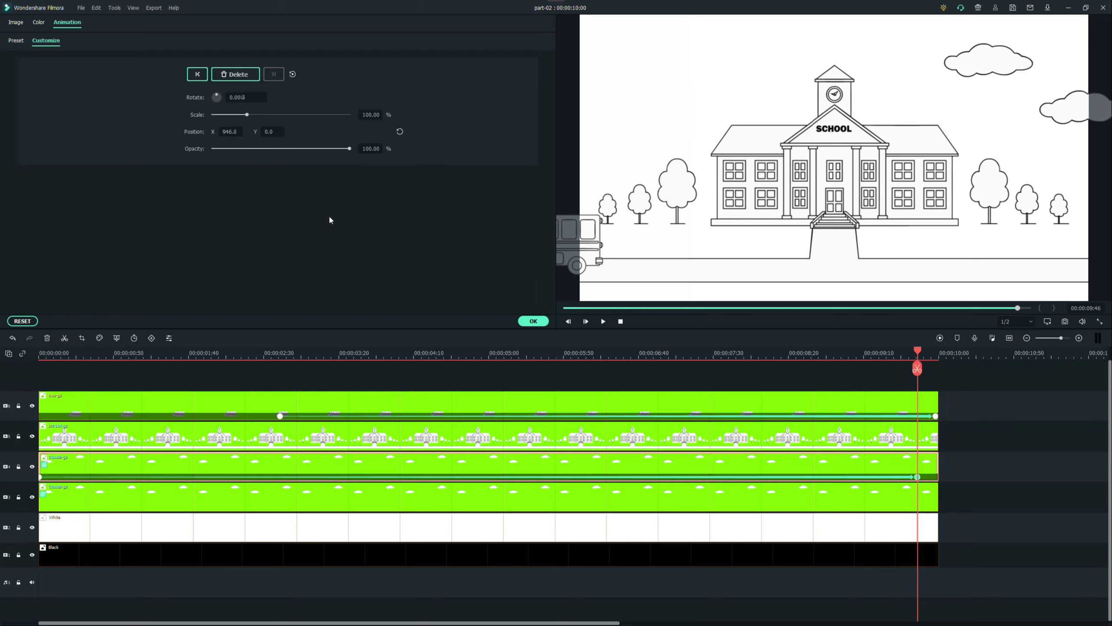
{"action": "left_click", "coordinate": [532, 321]}
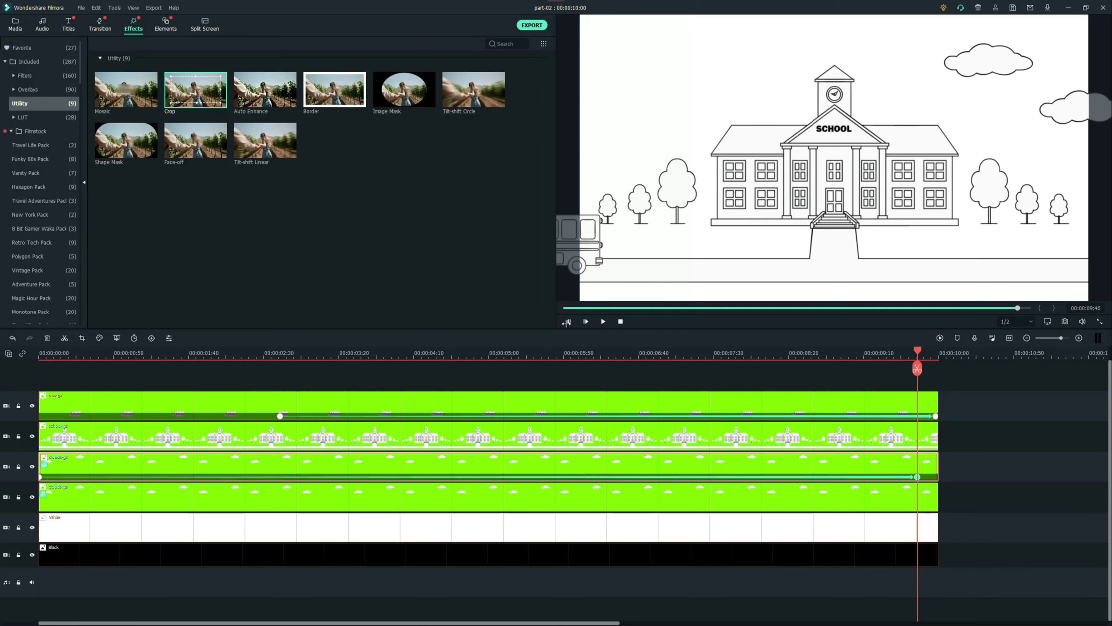
{"action": "left_click", "coordinate": [604, 322]}
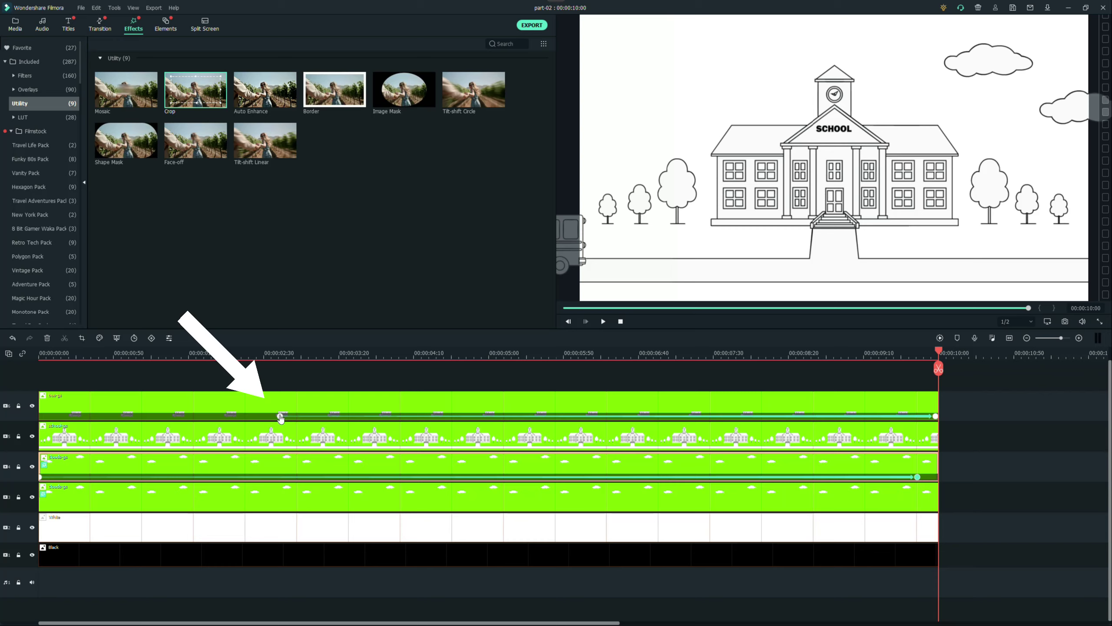
- Move the bus clip's first keyframe to the beginning of the clip and play the animation from the start
{"action": "left_click_drag", "start_coordinate": [281, 418], "coordinate": [42, 415]}
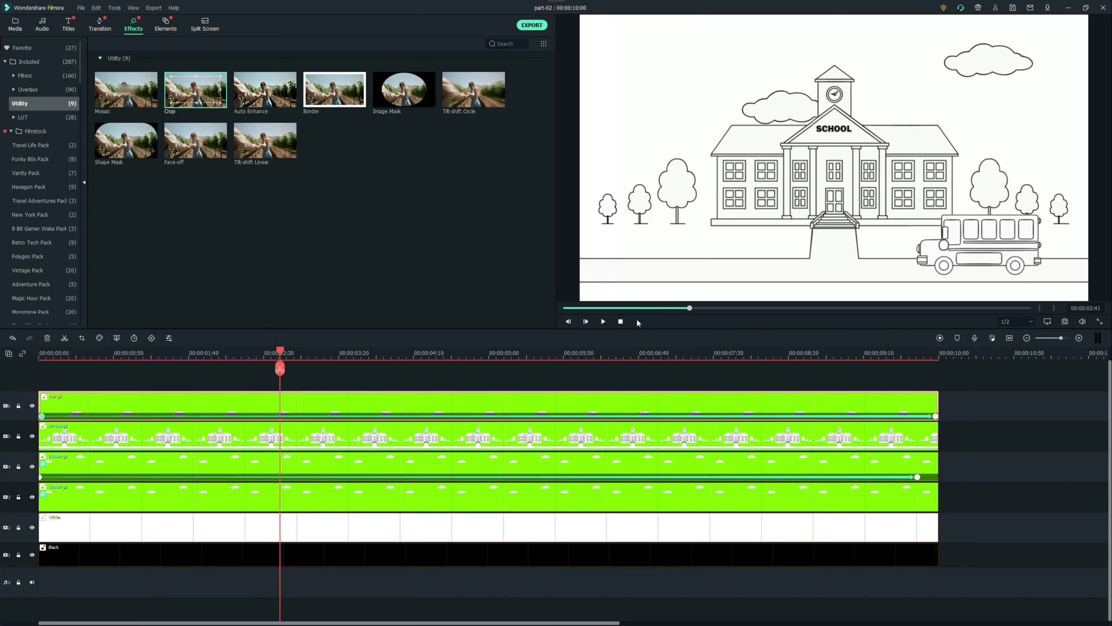
{"action": "left_click", "coordinate": [620, 322]}
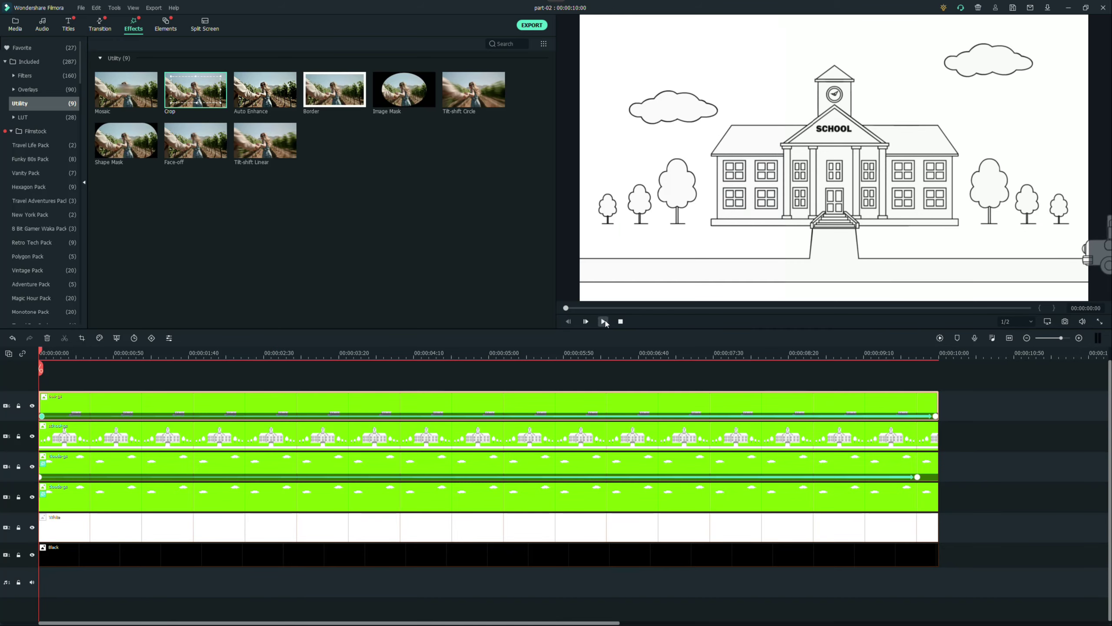
{"action": "left_click", "coordinate": [605, 322]}
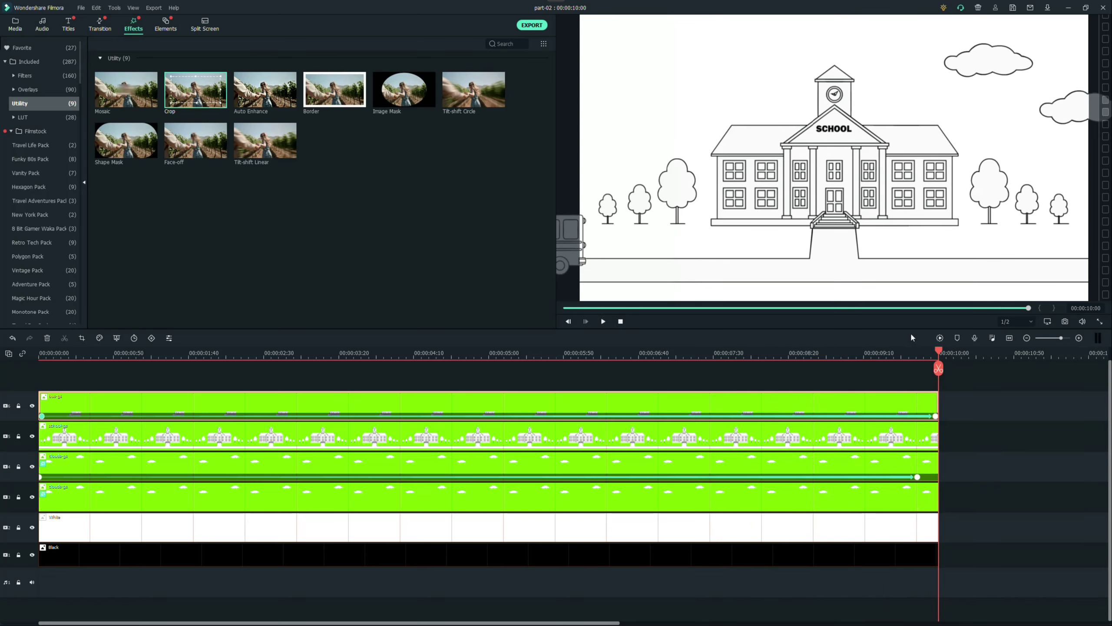
- Add a starting animation keyframe to the lower cloud clip at 00:00:00:02
{"action": "left_click_drag", "start_coordinate": [940, 354], "coordinate": [43, 370]}
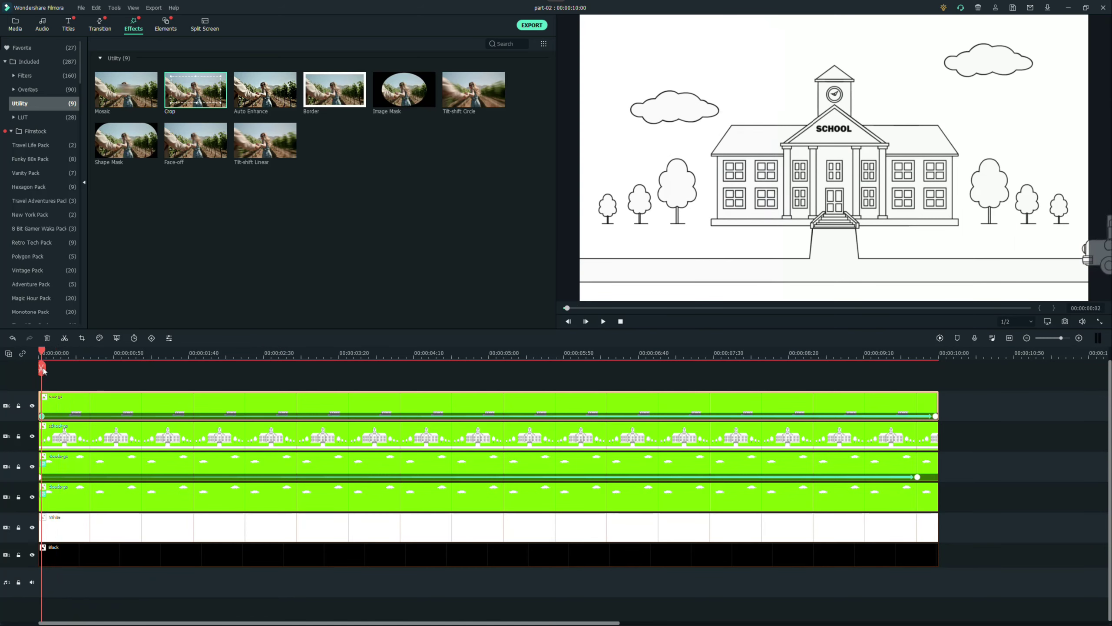
{"action": "left_click", "coordinate": [113, 493]}
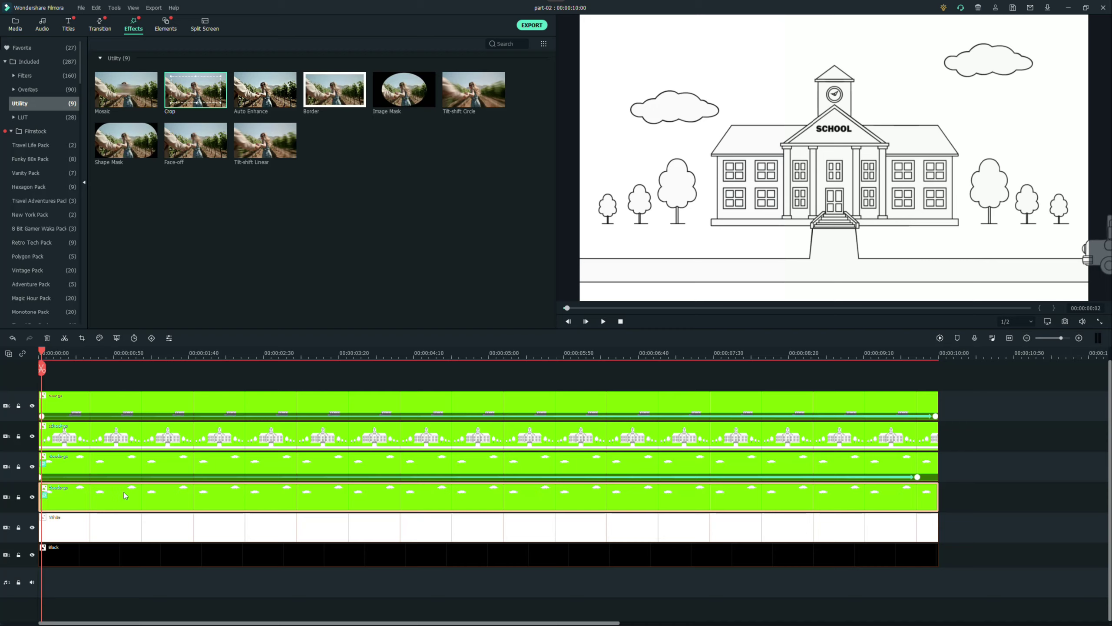
{"action": "right_click", "coordinate": [114, 493]}
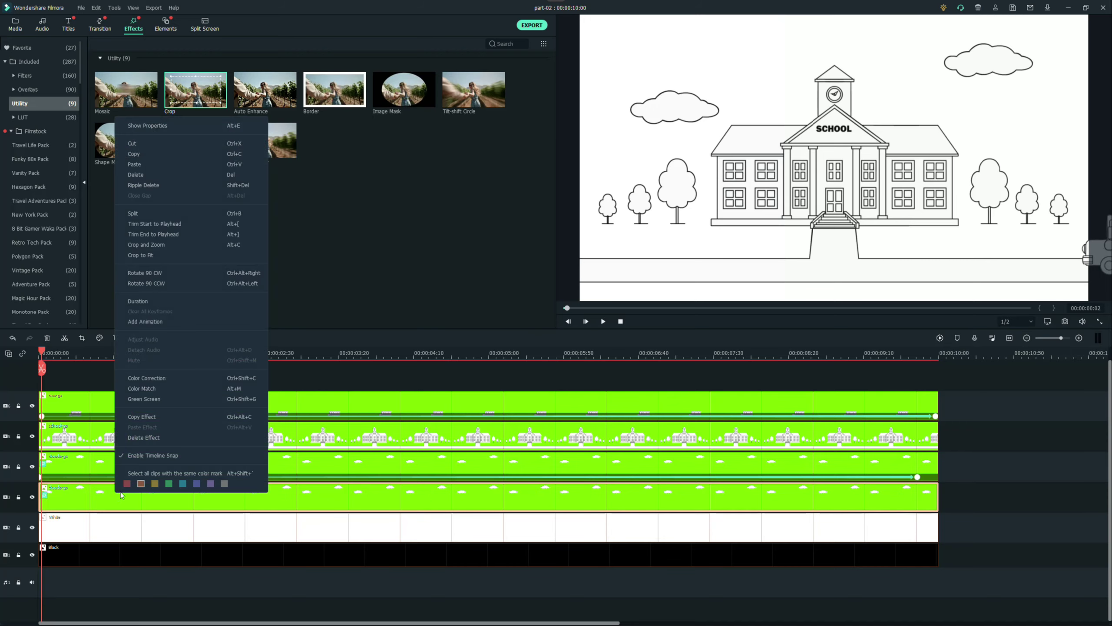
{"action": "left_click", "coordinate": [146, 321]}
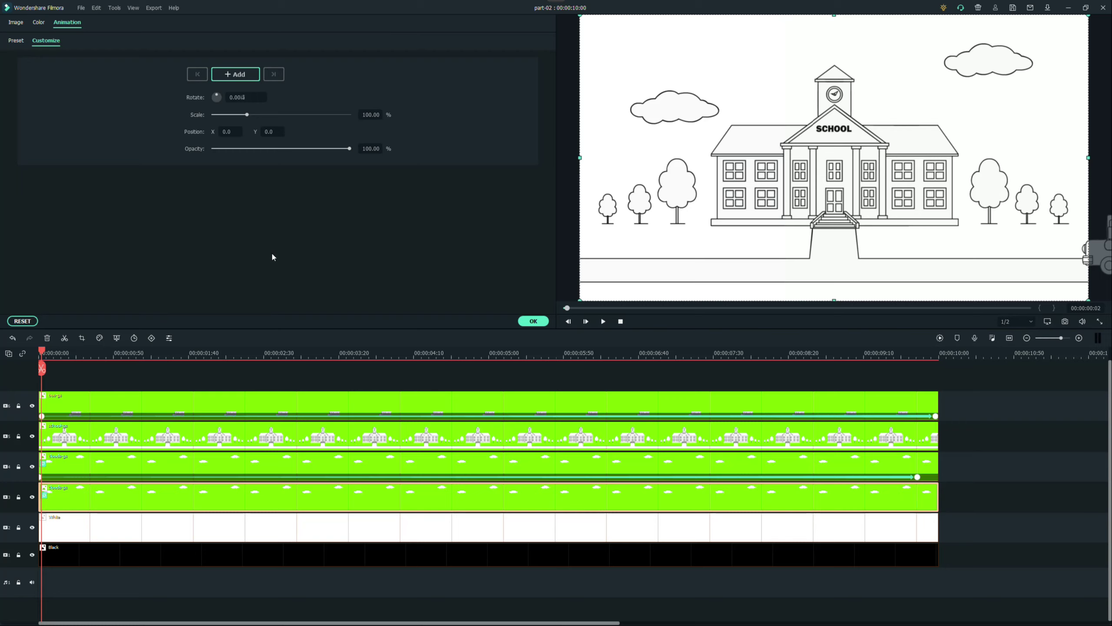
{"action": "left_click", "coordinate": [232, 74]}
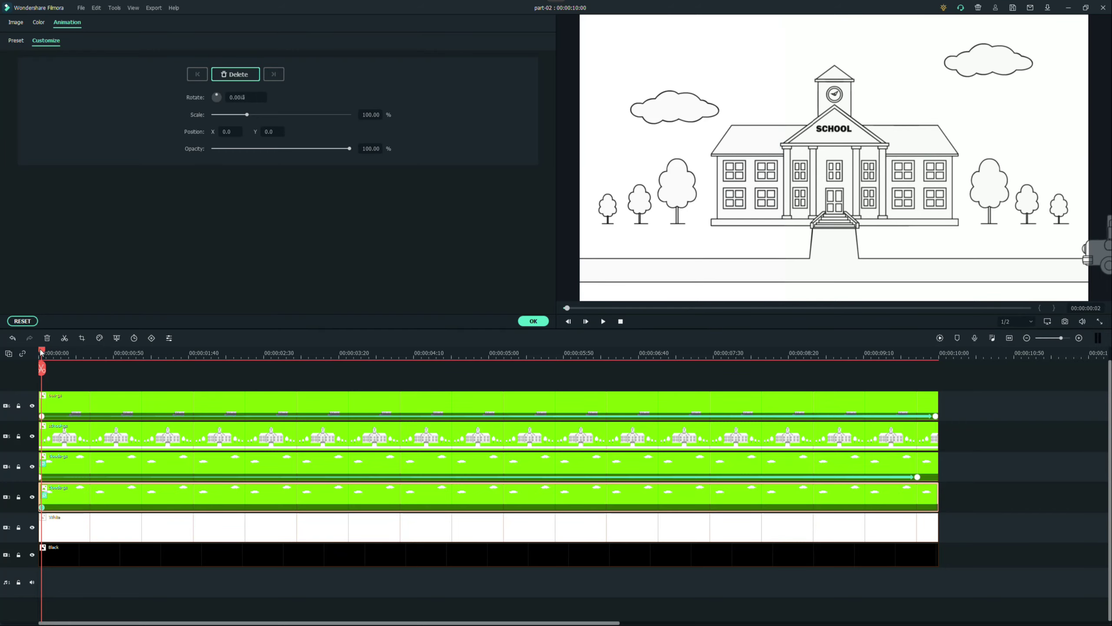
- Give the lower cloud clip an end keyframe at 00:00:09:54 with horizontal position X -957, and play the sequence from the start
{"action": "left_click_drag", "start_coordinate": [49, 349], "coordinate": [931, 355]}
{"action": "type", "text": "-958"}
{"action": "key", "text": "Return"}
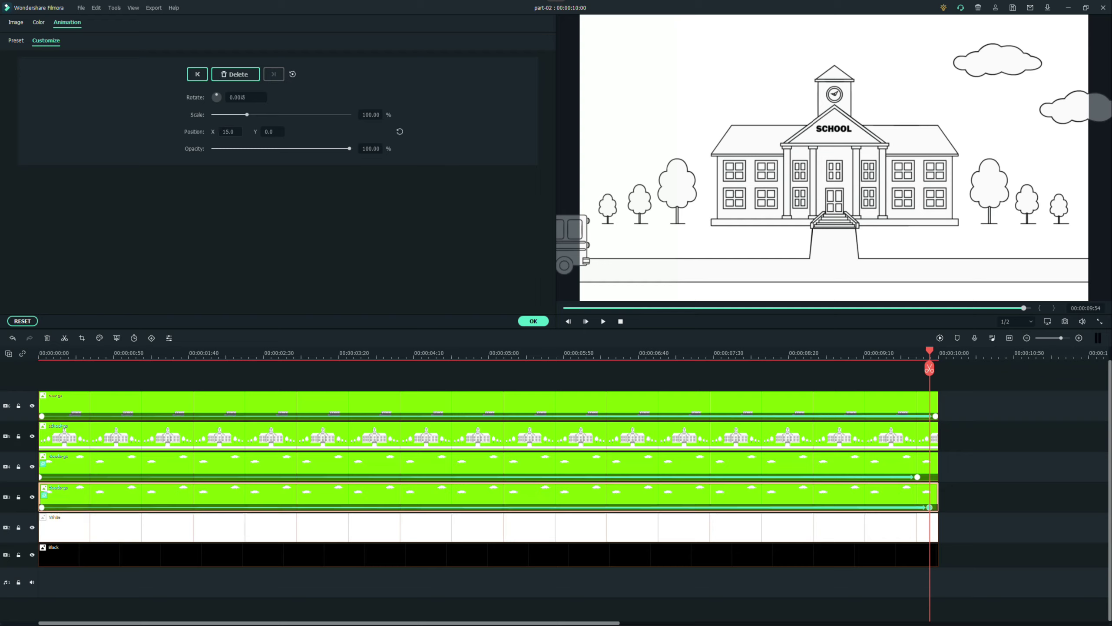
{"action": "type", "text": "-941"}
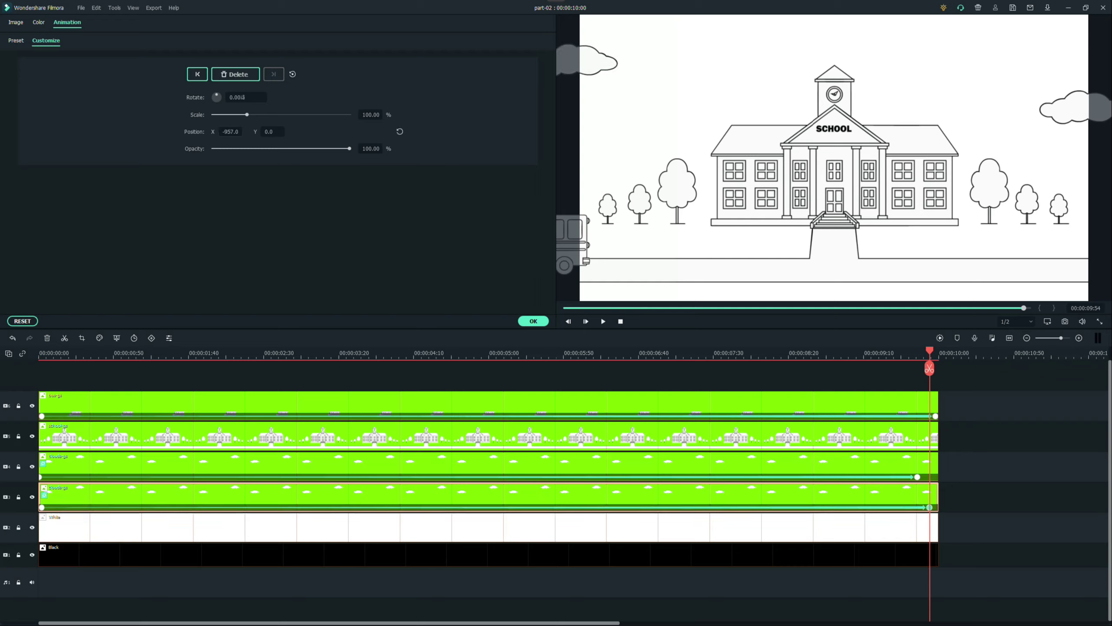
{"action": "key", "text": "Return"}
{"action": "left_click", "coordinate": [533, 320]}
{"action": "left_click", "coordinate": [621, 321]}
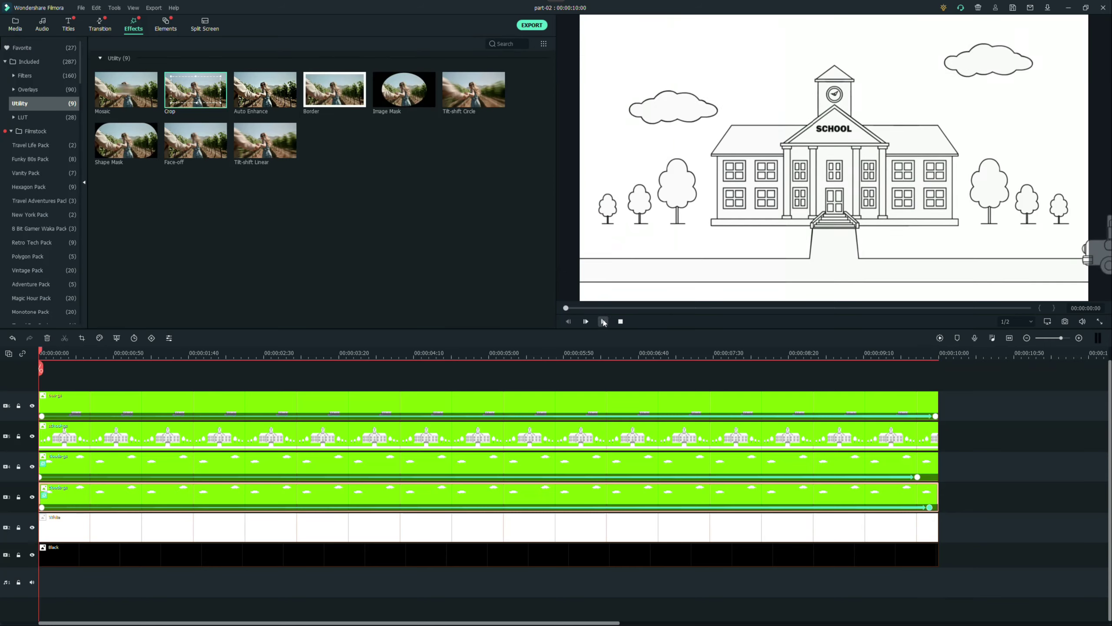
{"action": "left_click", "coordinate": [604, 321]}
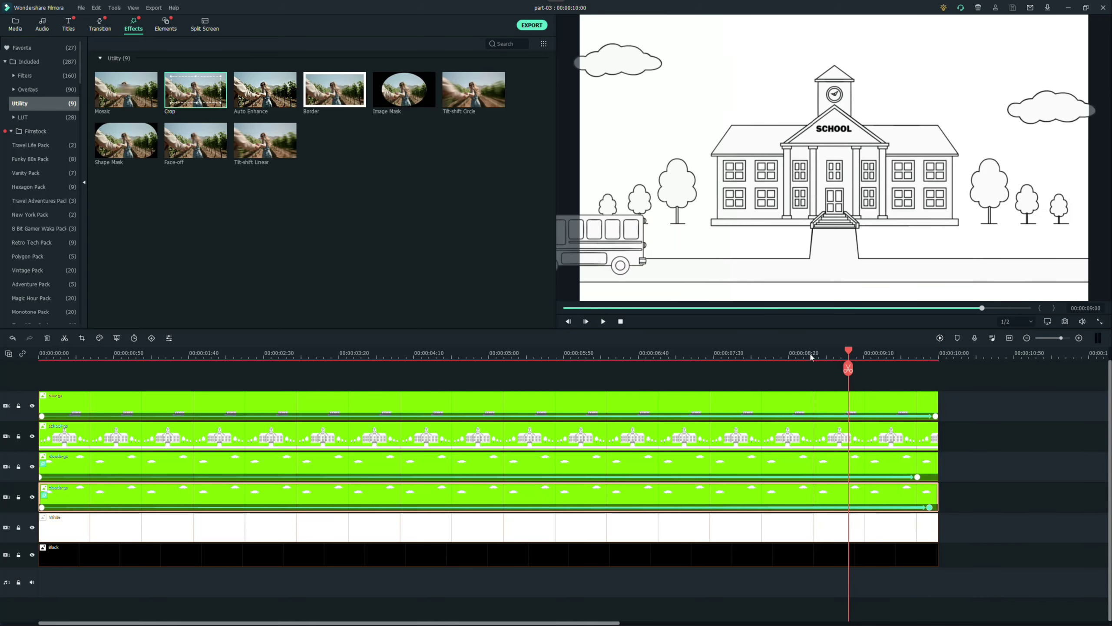
- Fade the White background clip with a keyframe at the start and one at 00:00:09:57 with about 14% opacity, and play the result
{"action": "left_click_drag", "start_coordinate": [844, 362], "coordinate": [43, 360]}
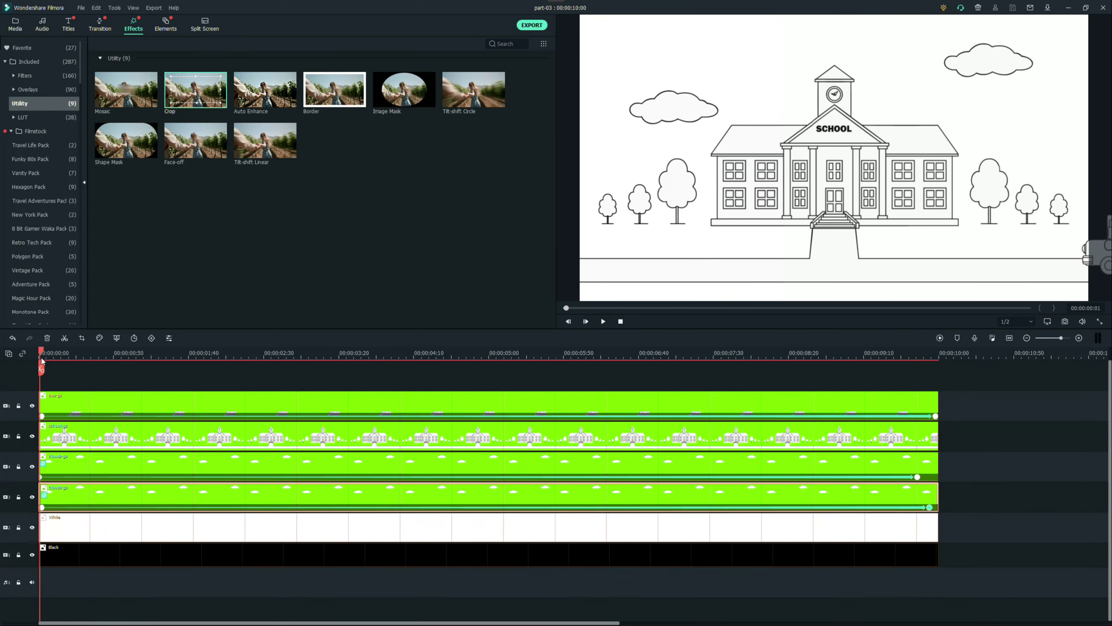
{"action": "left_click", "coordinate": [104, 526]}
{"action": "right_click", "coordinate": [118, 523]}
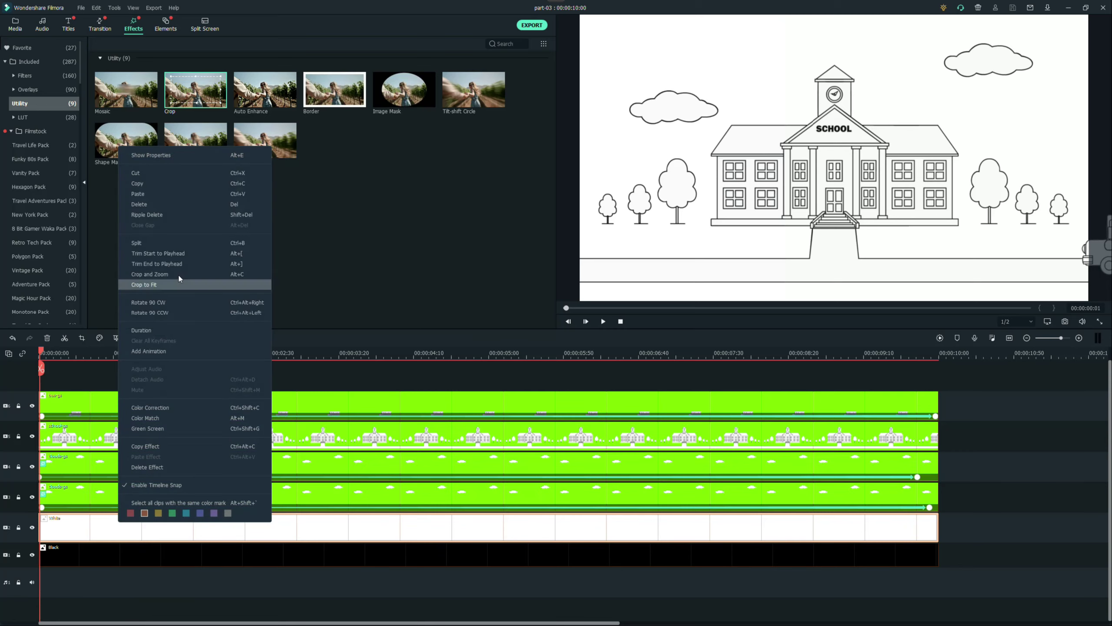
{"action": "left_click", "coordinate": [140, 156]}
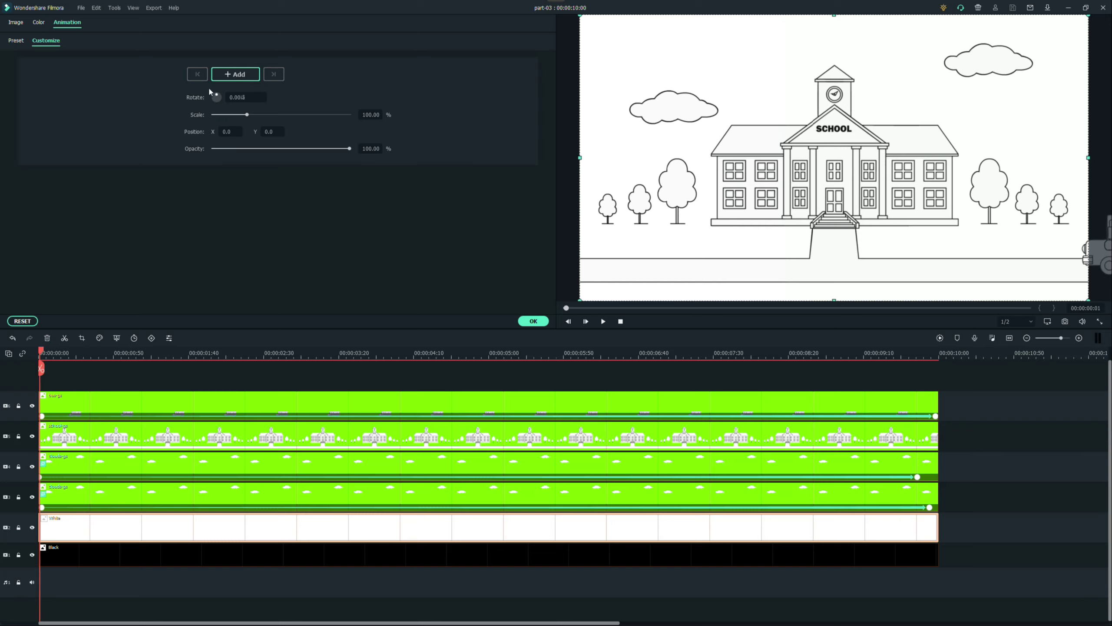
{"action": "left_click", "coordinate": [228, 79]}
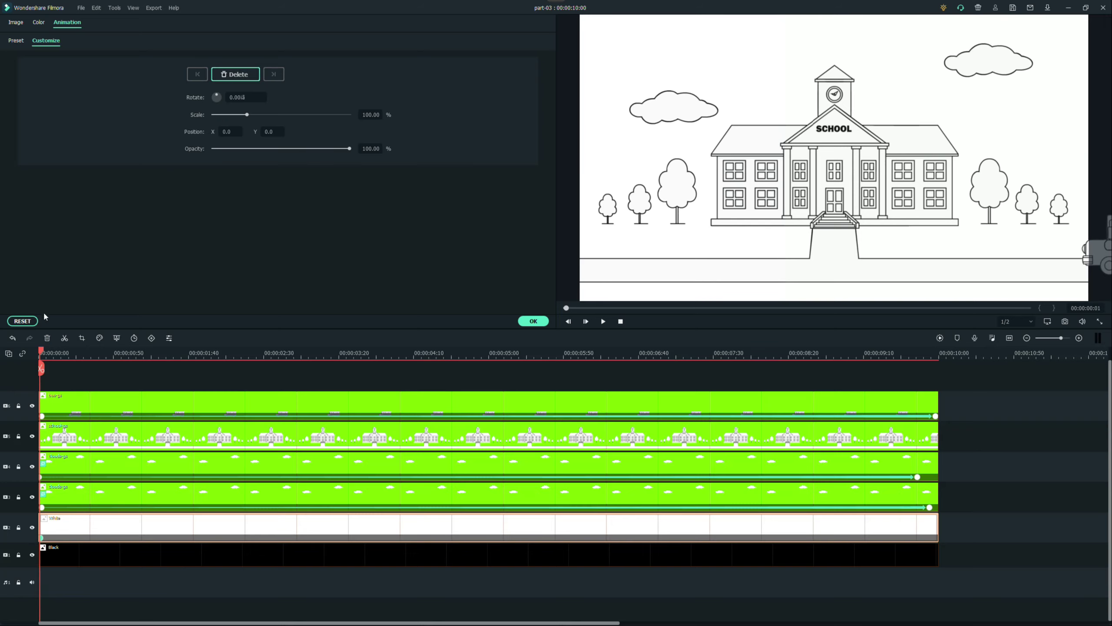
{"action": "left_click_drag", "start_coordinate": [39, 355], "coordinate": [934, 369]}
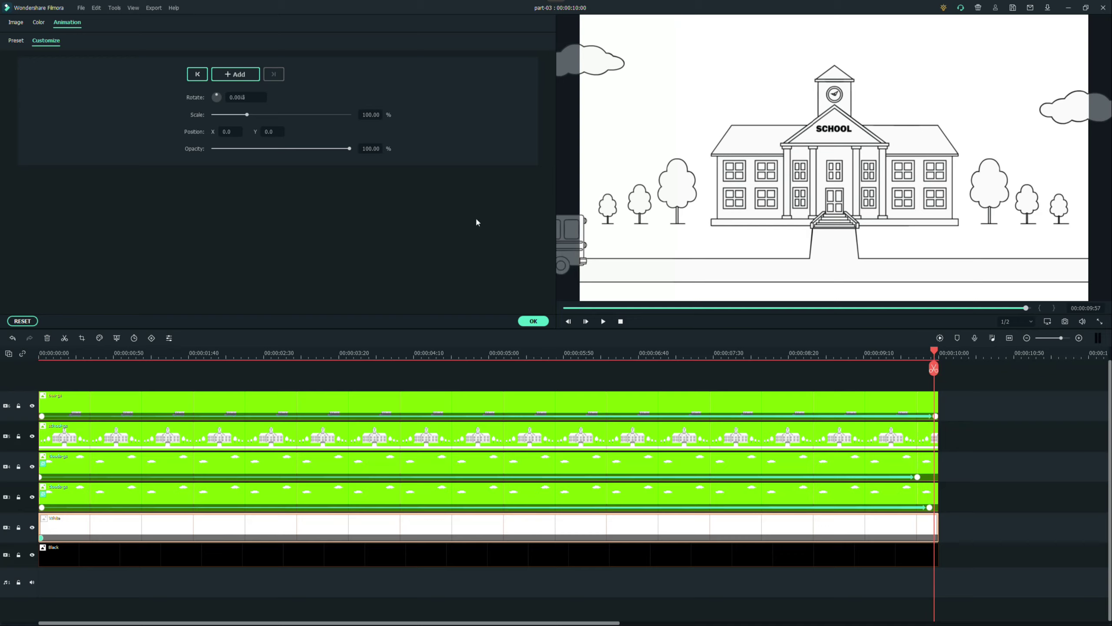
{"action": "mouse_move", "coordinate": [350, 150]}
{"action": "left_mouse_down"}
{"action": "mouse_move", "coordinate": [223, 152]}
{"action": "mouse_move", "coordinate": [235, 152]}
{"action": "left_mouse_up"}
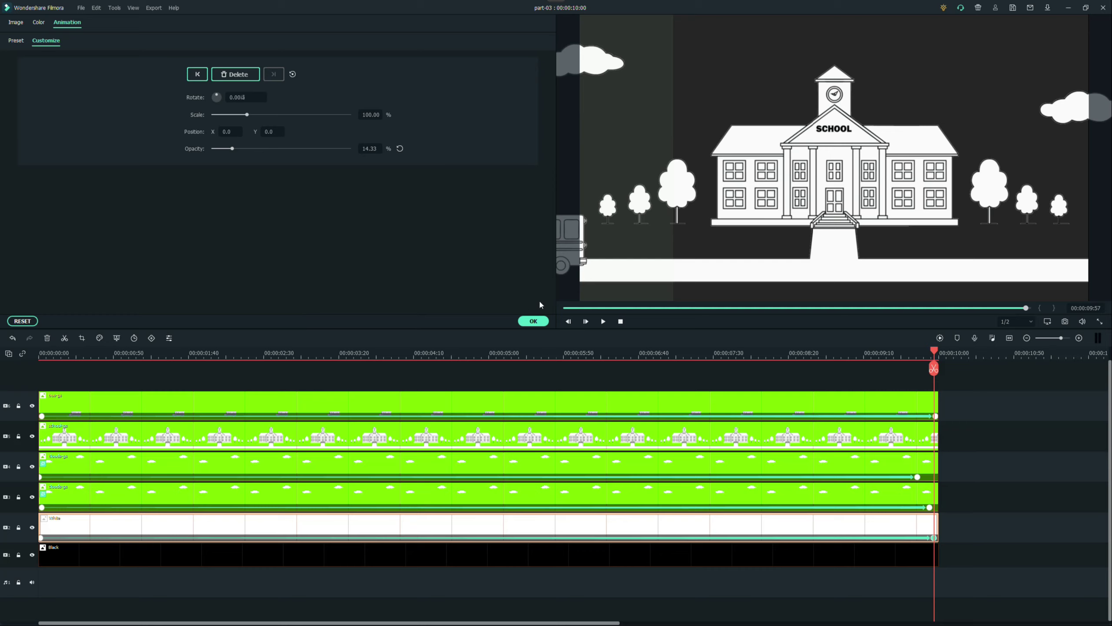
{"action": "left_click", "coordinate": [534, 320]}
{"action": "left_click", "coordinate": [620, 321]}
{"action": "left_click", "coordinate": [603, 322]}
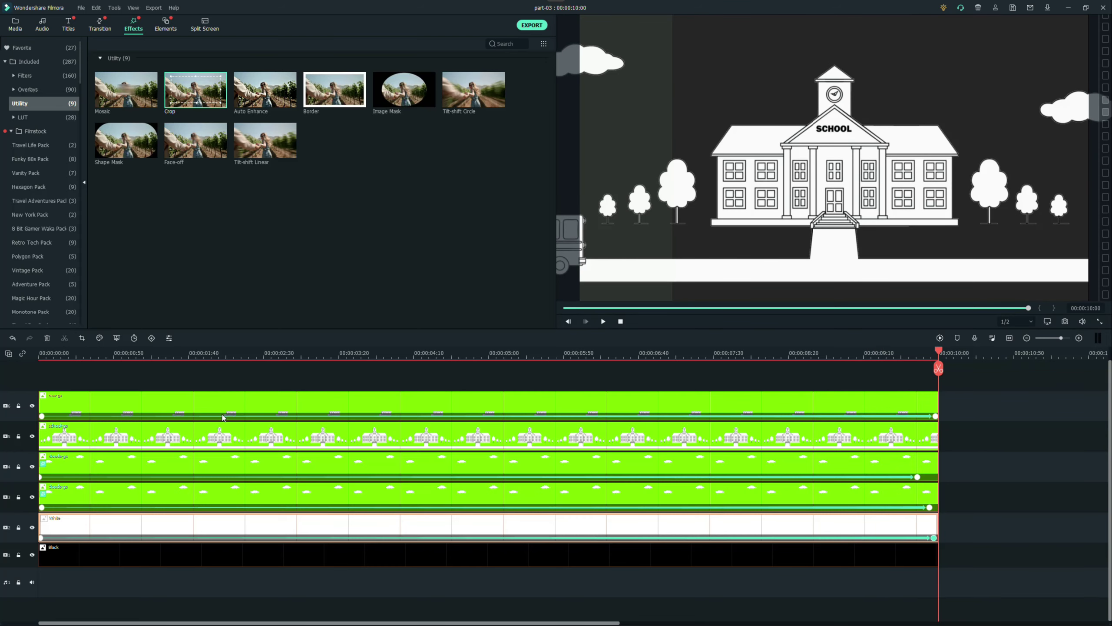
- Resample the bus clip's Chroma Key colour from the green background in the preview to remove the remaining green tint
{"action": "left_click", "coordinate": [182, 406]}
{"action": "right_click", "coordinate": [183, 406]}
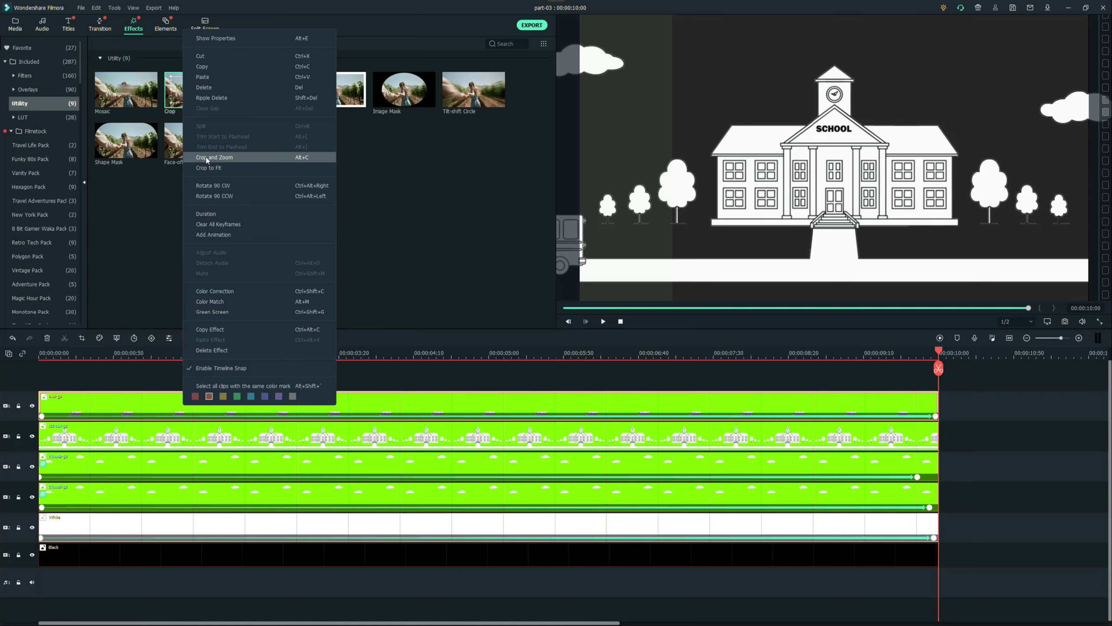
{"action": "left_click", "coordinate": [209, 43]}
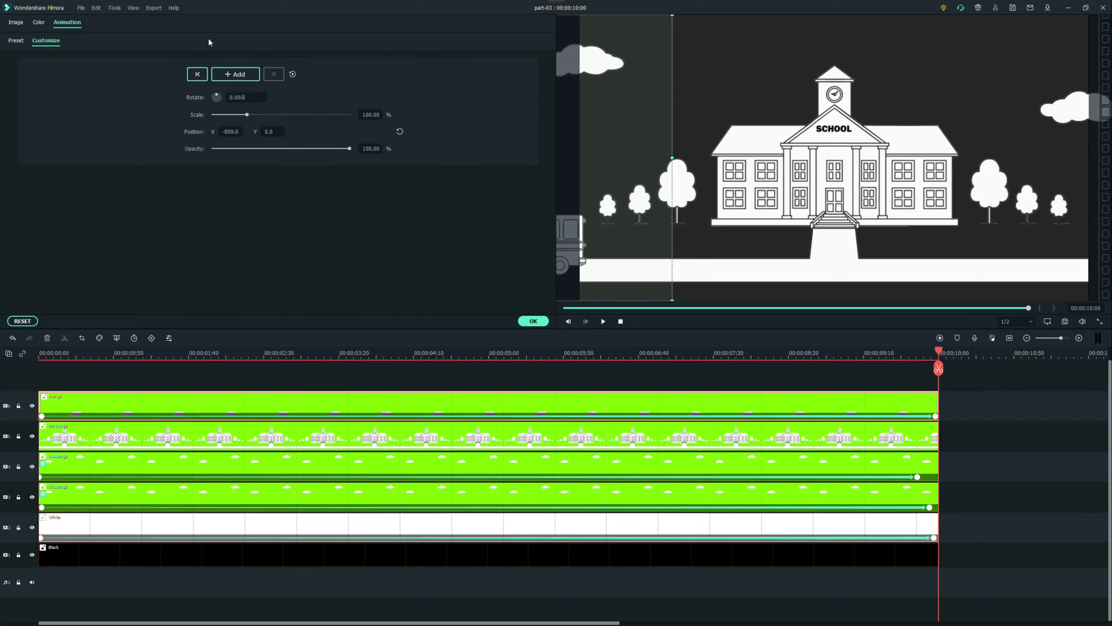
{"action": "left_click", "coordinate": [15, 22]}
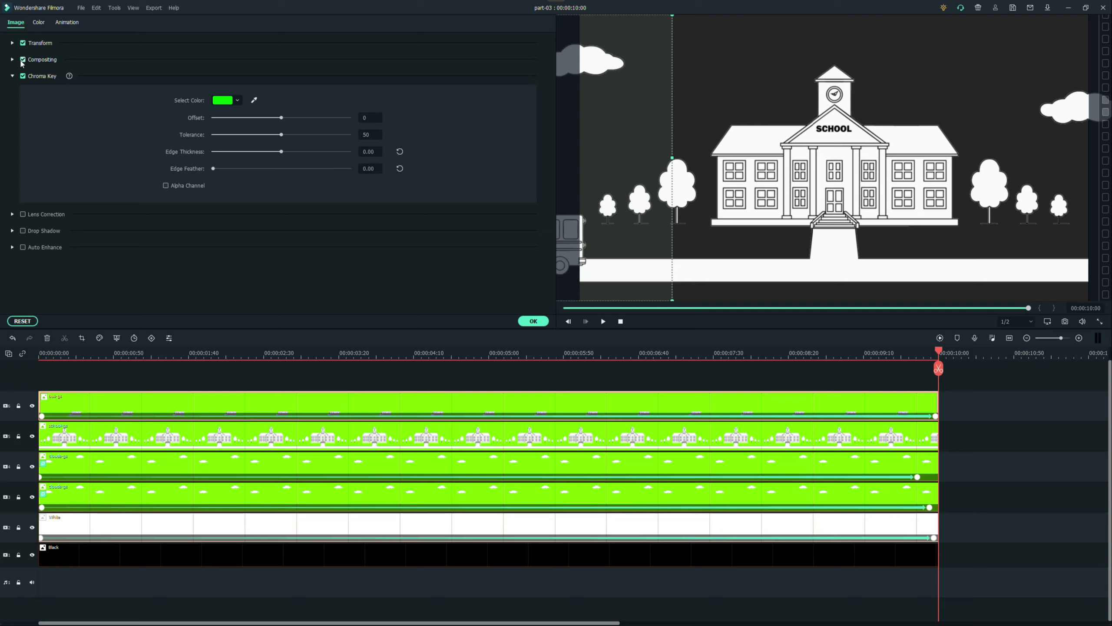
{"action": "left_click", "coordinate": [254, 100]}
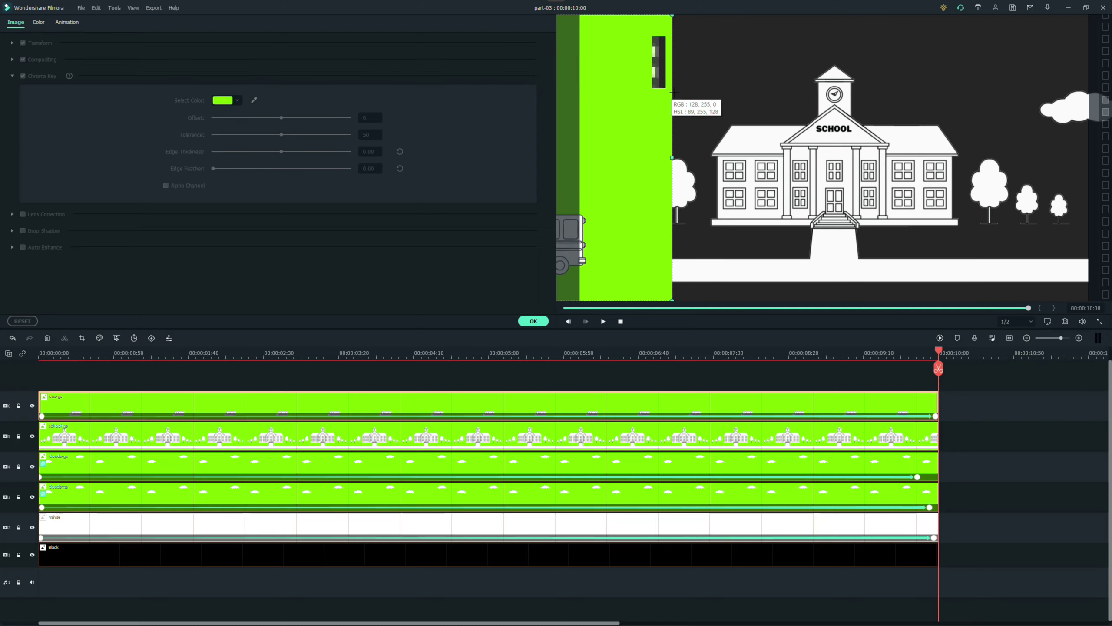
{"action": "left_click", "coordinate": [657, 95]}
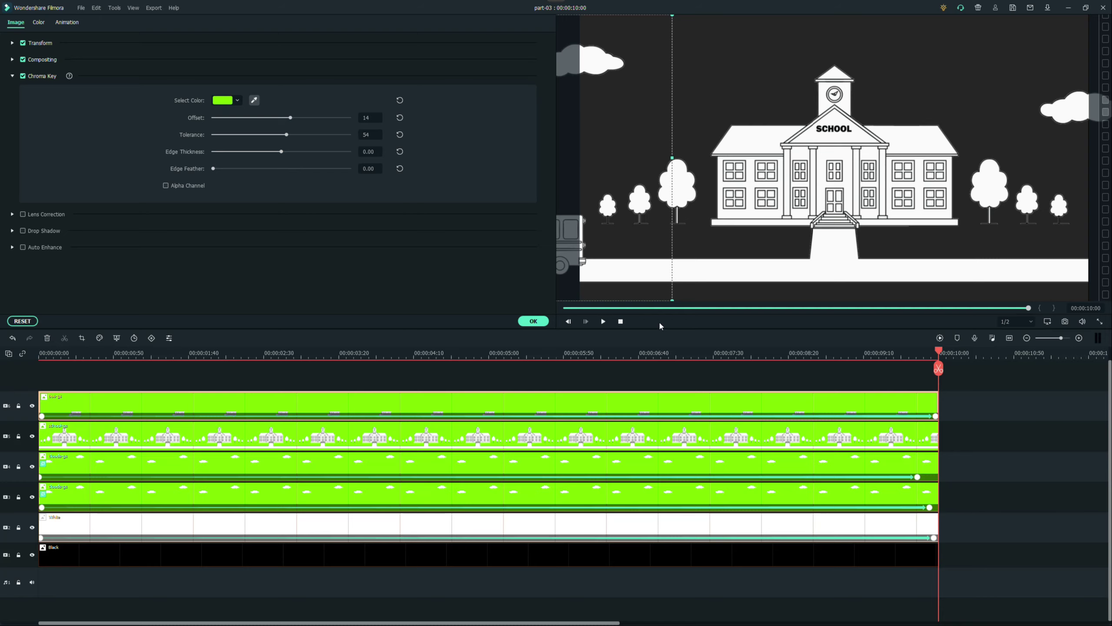
- Check the bus clip's keying early in the sequence, and play the whole animation from the start
{"action": "left_click", "coordinate": [630, 309]}
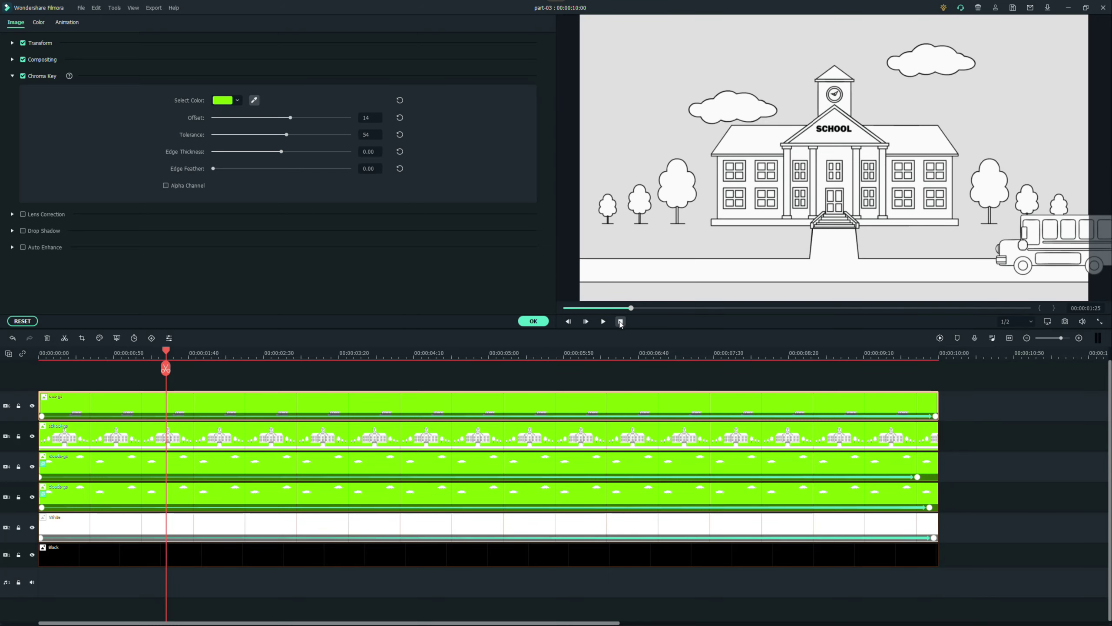
{"action": "left_click", "coordinate": [621, 322]}
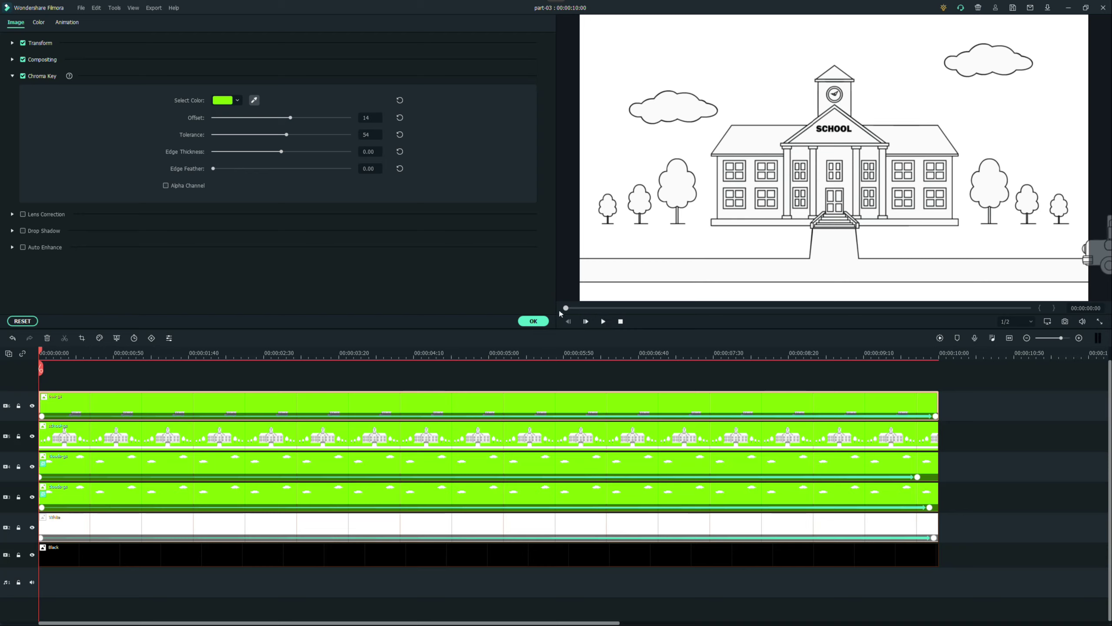
{"action": "left_click", "coordinate": [603, 322]}
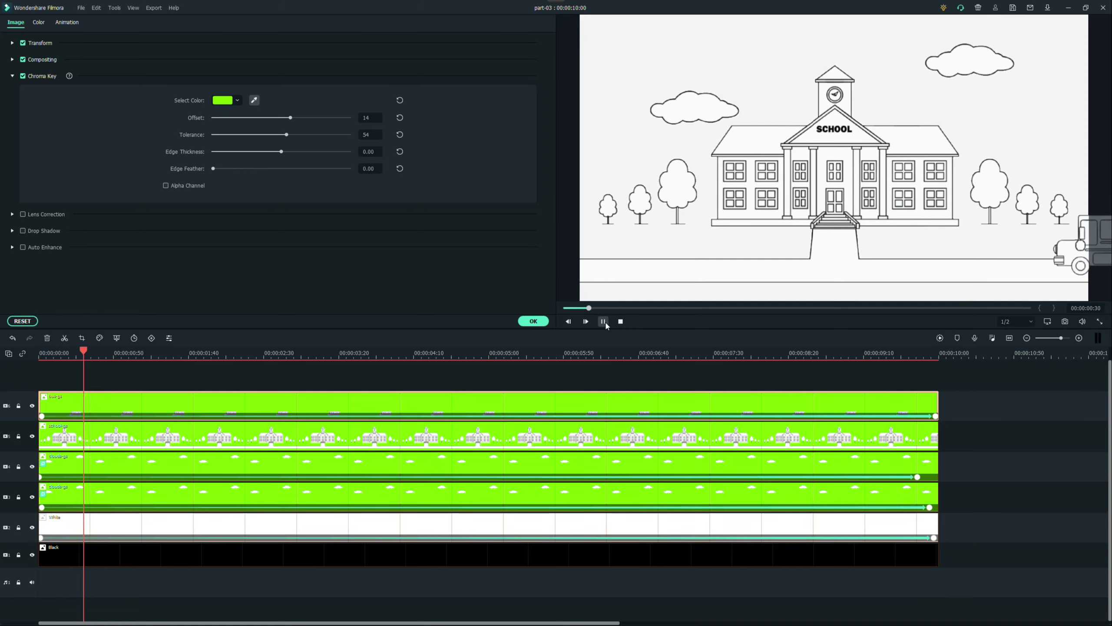